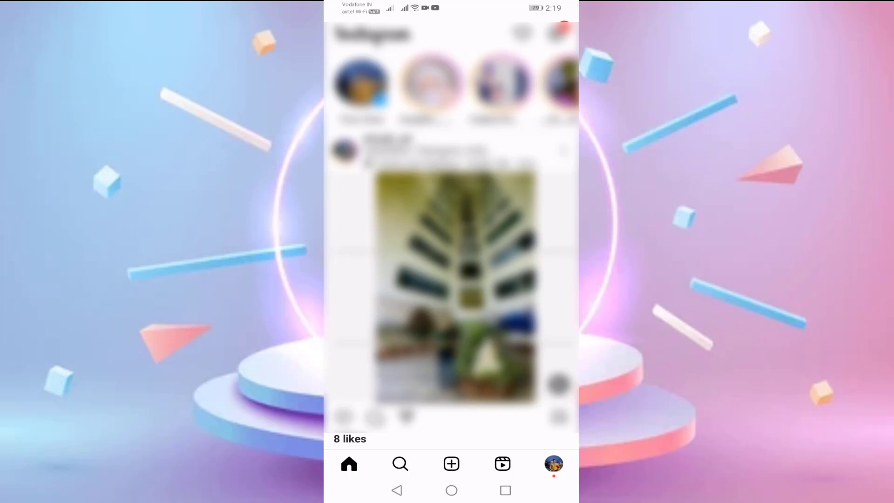
Reach Settings and privacy from the profile page's account menu
{"action": "left_click", "coordinate": [553, 464]}
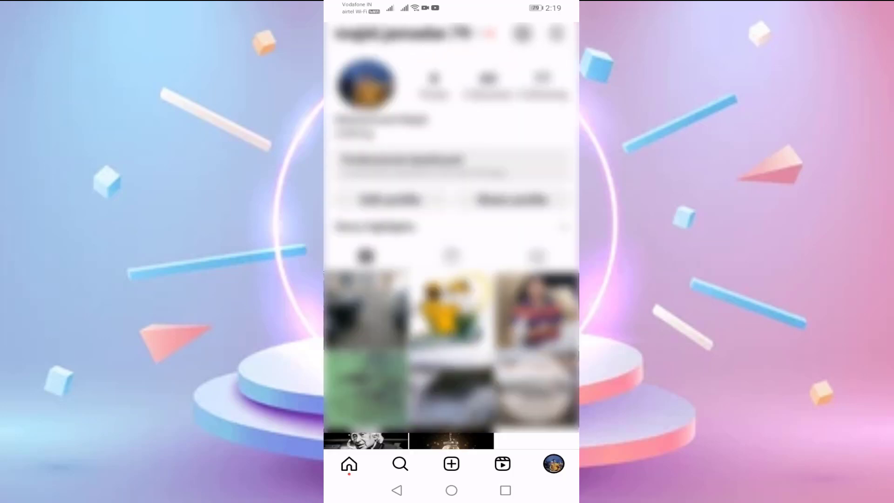
{"action": "left_click", "coordinate": [556, 33]}
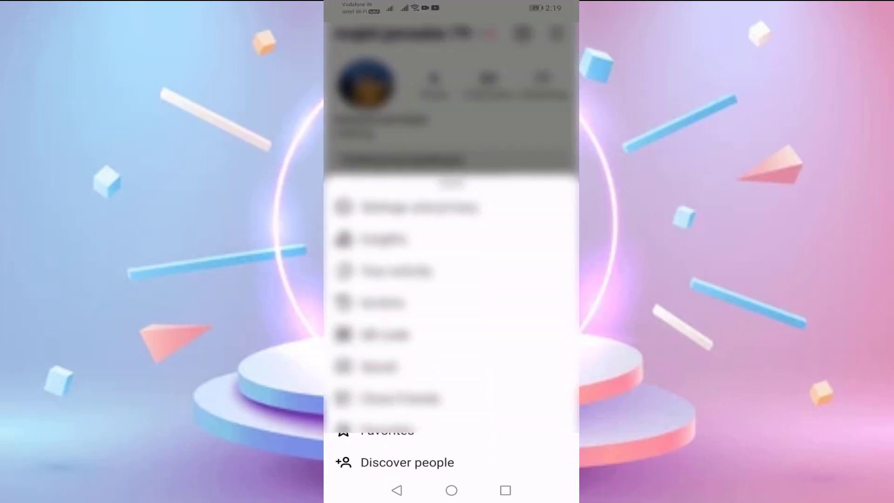
{"action": "left_click", "coordinate": [419, 207]}
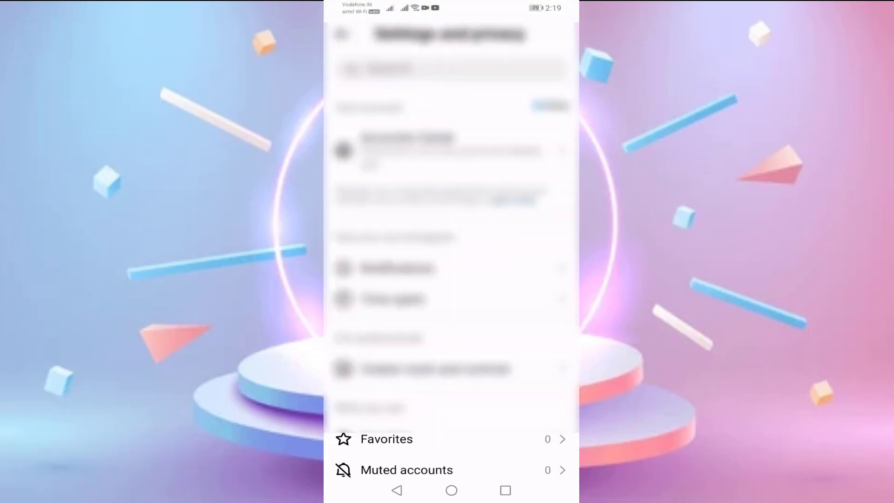
{"action": "scroll", "coordinate": [451, 251], "scroll_direction": "down", "scroll_amount": 5}
{"action": "scroll", "coordinate": [451, 251], "scroll_direction": "down", "scroll_amount": 3}
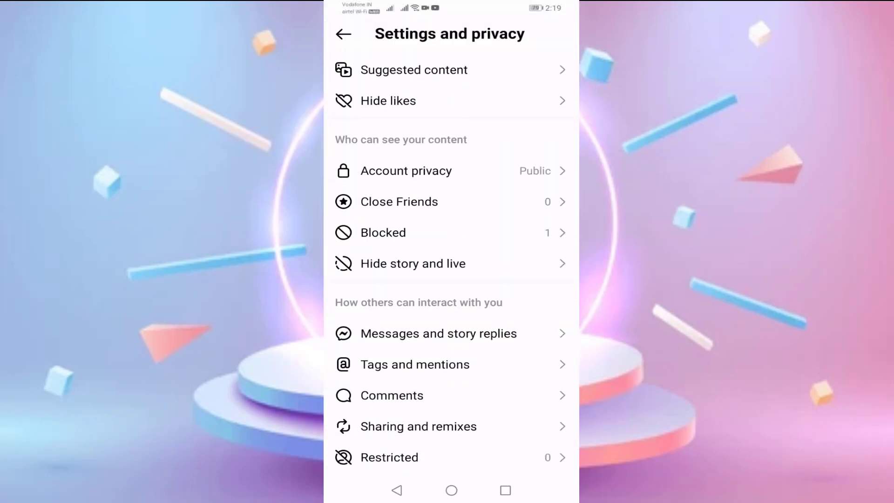
{"action": "scroll", "coordinate": [452, 251], "scroll_direction": "down", "scroll_amount": 5}
{"action": "scroll", "coordinate": [354, 203], "scroll_direction": "down", "scroll_amount": 5}
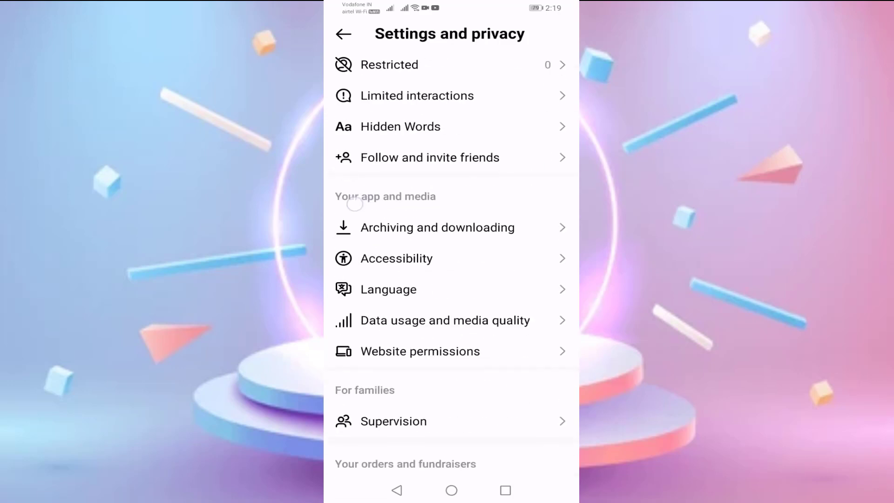
{"action": "scroll", "coordinate": [354, 204], "scroll_direction": "down", "scroll_amount": 1}
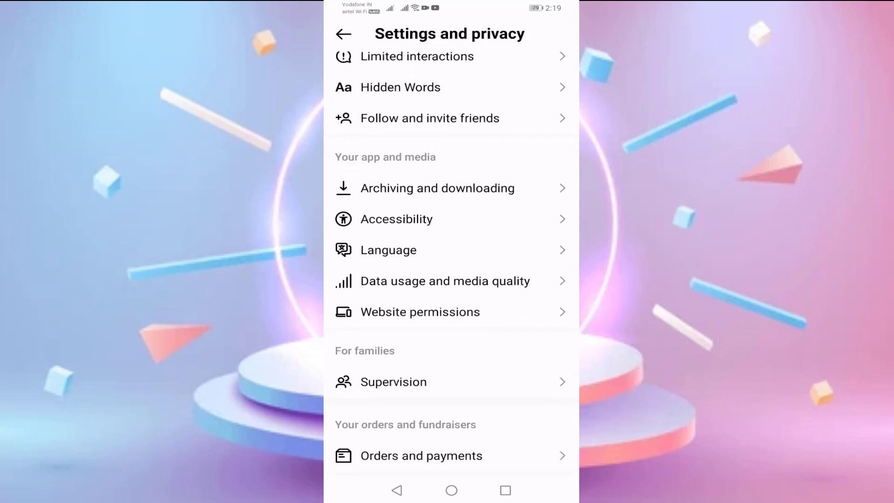
Enter Website permissions under Your app and media
{"action": "left_click", "coordinate": [420, 312]}
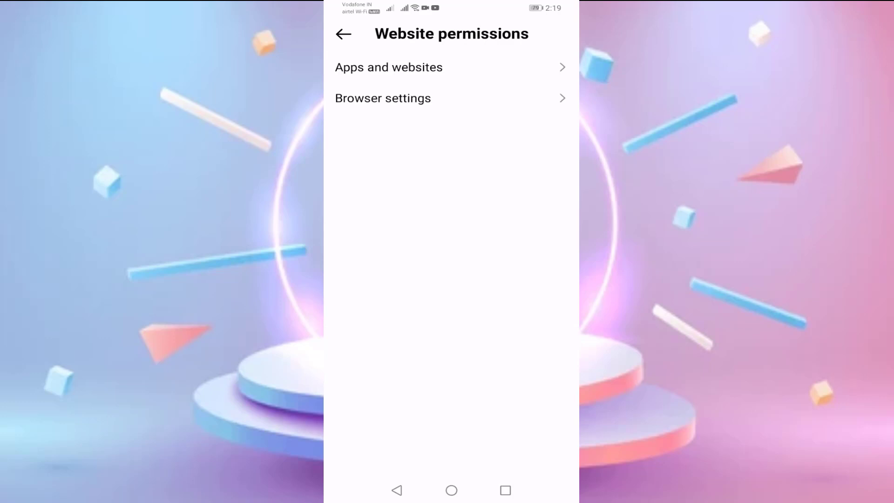
Enter Browser settings from the Website permissions page
{"action": "left_click", "coordinate": [383, 98]}
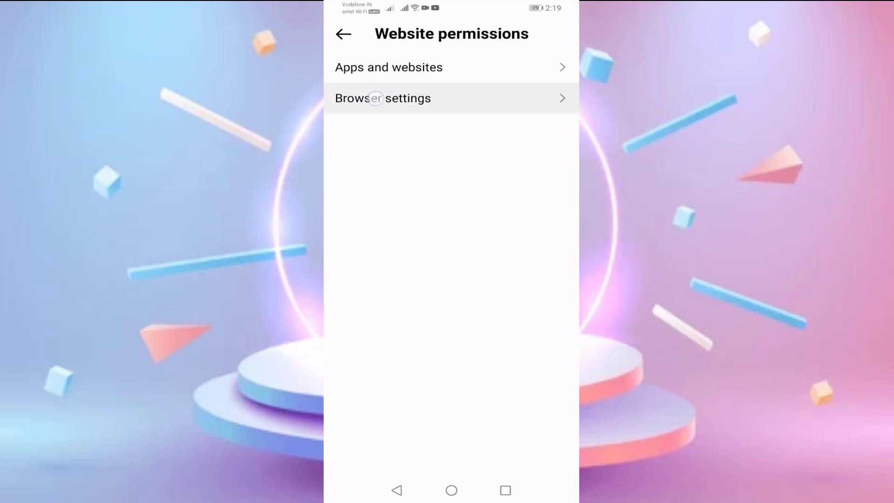